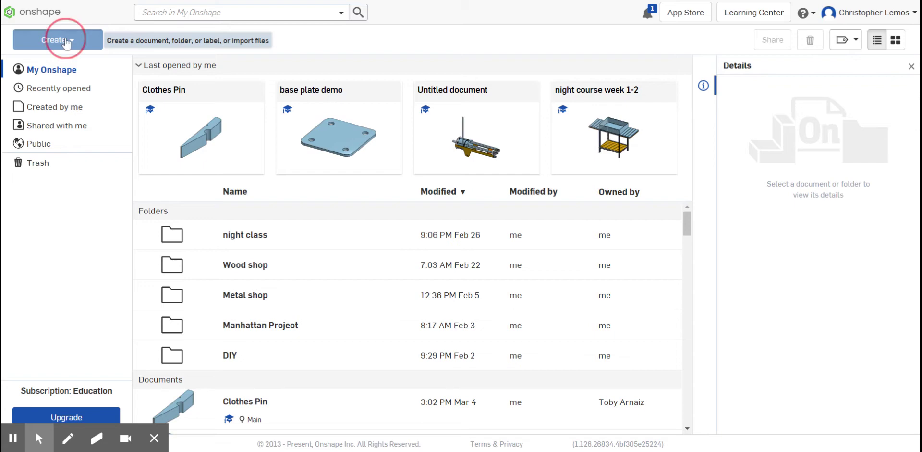
Step: Create a new document named "base plate"
{"action": "left_click", "coordinate": [61, 67]}
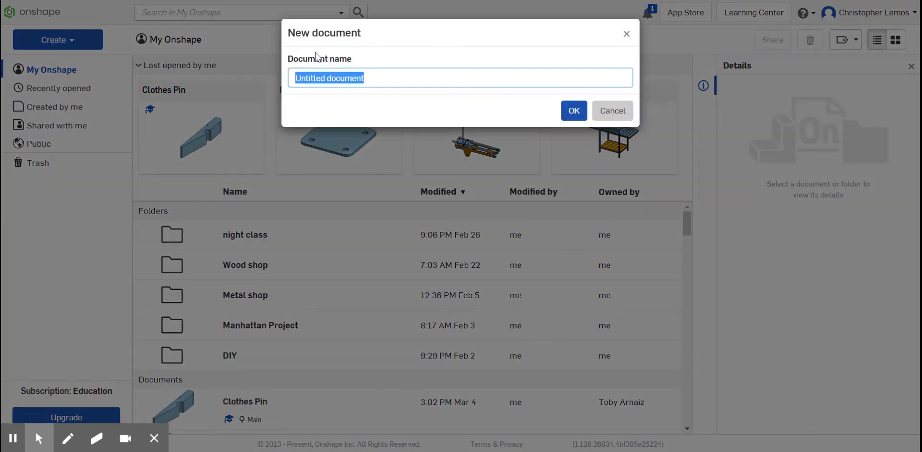
{"action": "type", "text": "b"}
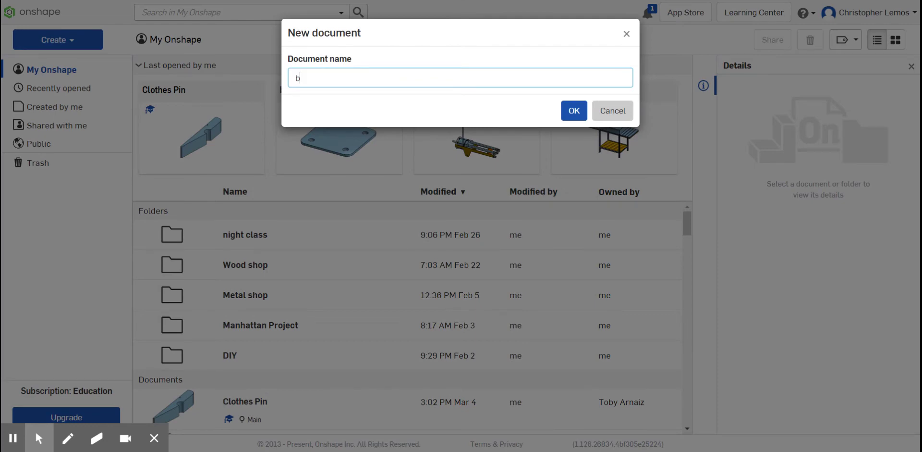
{"action": "type", "text": "ase plate"}
{"action": "left_click", "coordinate": [566, 113]}
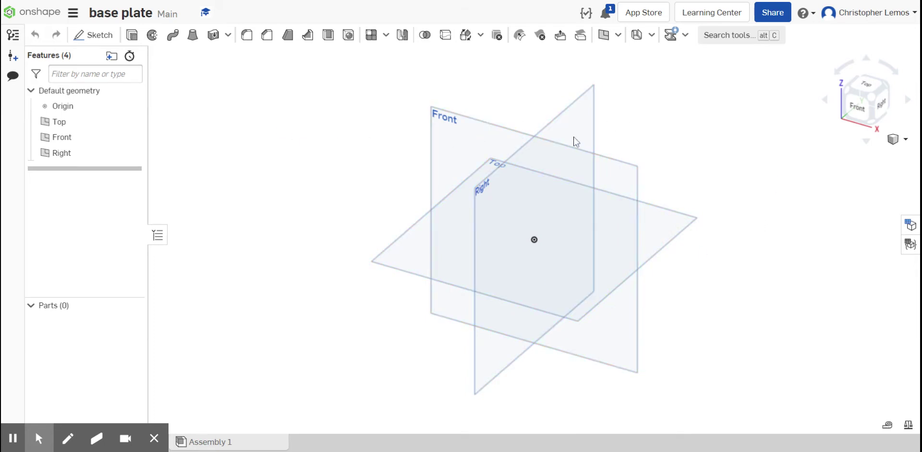
Step: Start a sketch on the Top plane, viewed from the top, and hide the default planes
{"action": "left_click", "coordinate": [867, 85]}
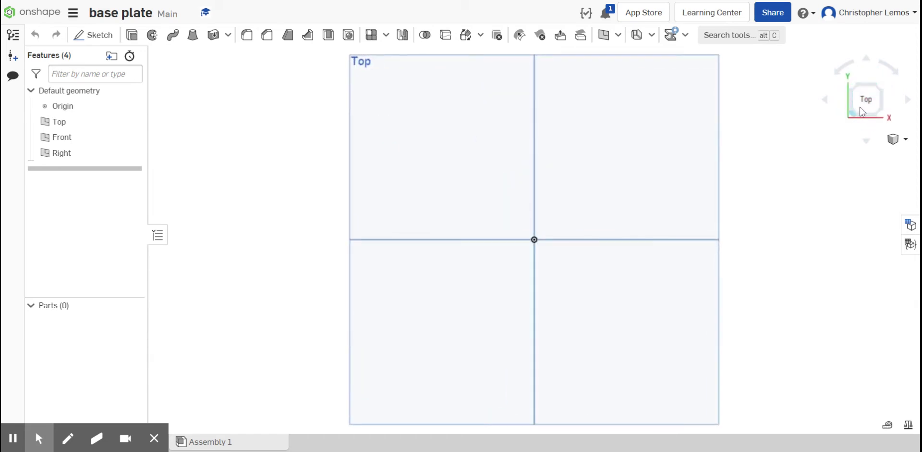
{"action": "left_click", "coordinate": [95, 41]}
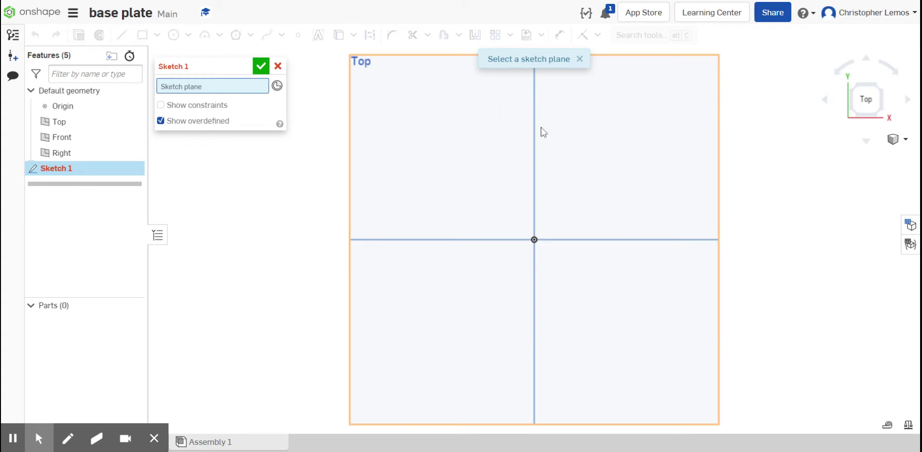
{"action": "left_click", "coordinate": [437, 135]}
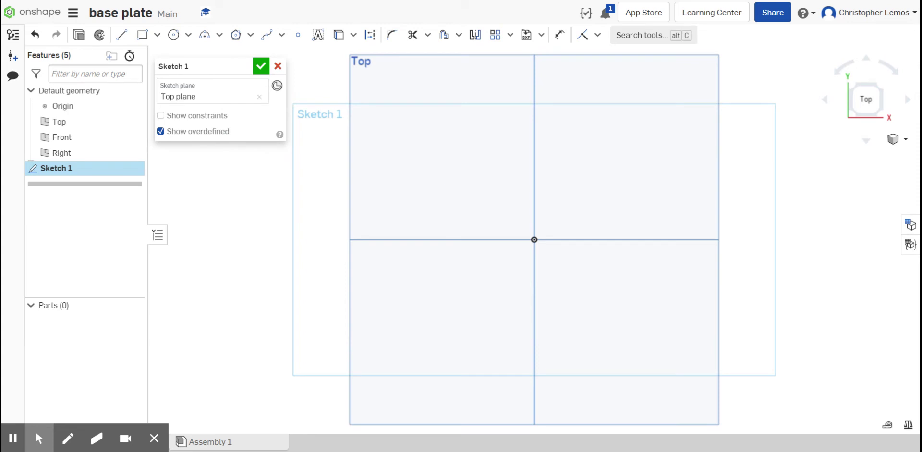
{"action": "key", "text": "p"}
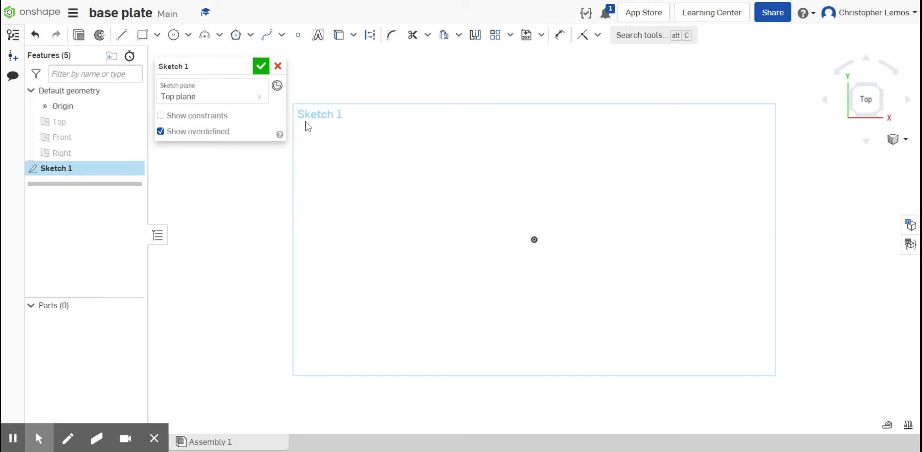
Step: Sketch a rectangle about 1.99 in wide up and right from the origin, and dimension its left edge to 12 in
{"action": "left_click", "coordinate": [142, 39]}
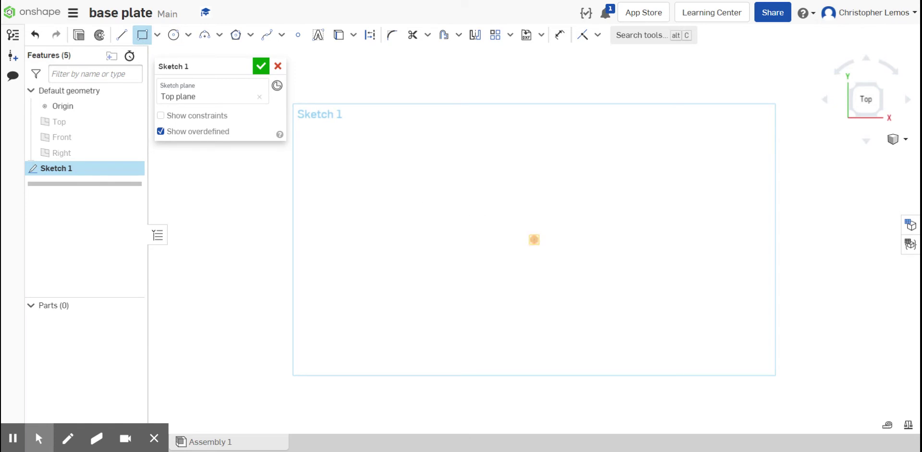
{"action": "left_click_drag", "start_coordinate": [534, 239], "coordinate": [656, 120]}
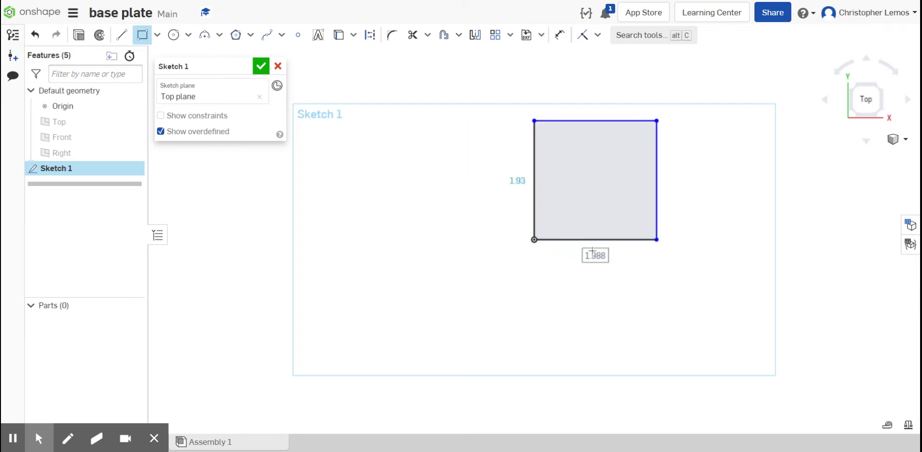
{"action": "left_click", "coordinate": [561, 39]}
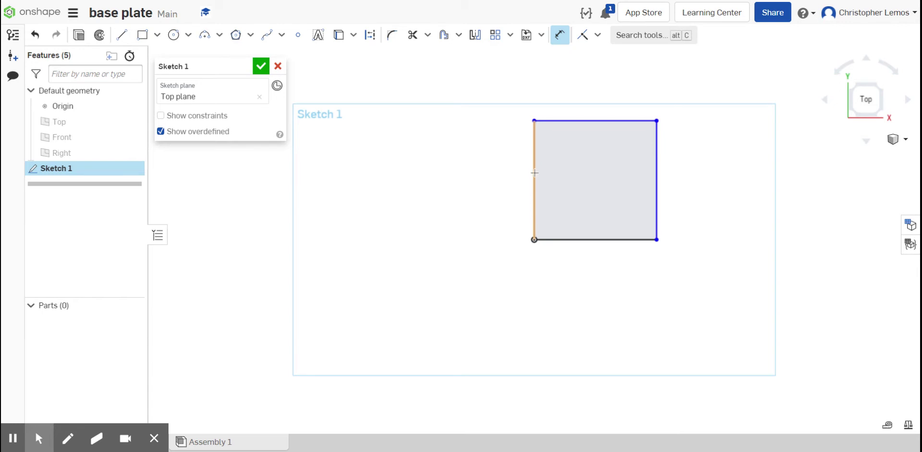
{"action": "left_click", "coordinate": [535, 173]}
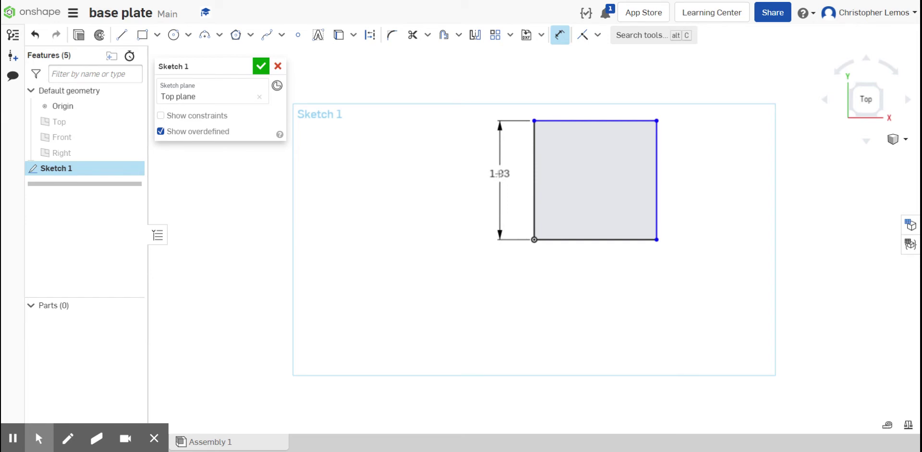
{"action": "left_click", "coordinate": [499, 174]}
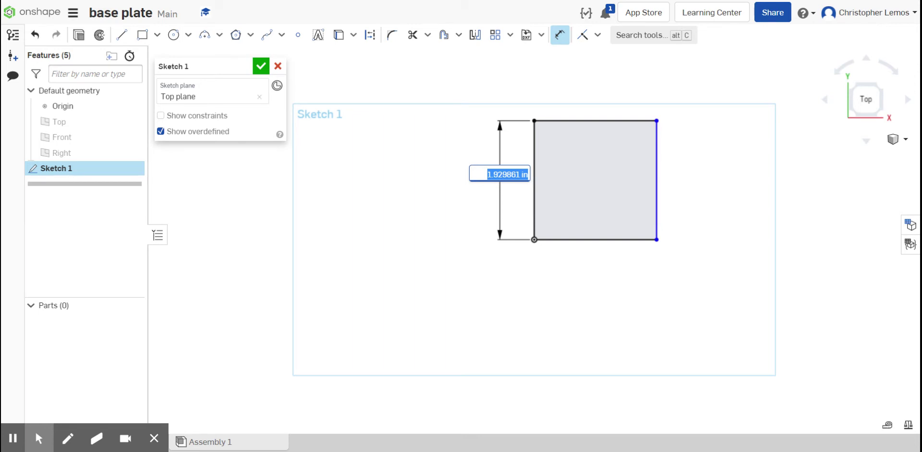
{"action": "type", "text": "12"}
{"action": "key", "text": "Escape"}
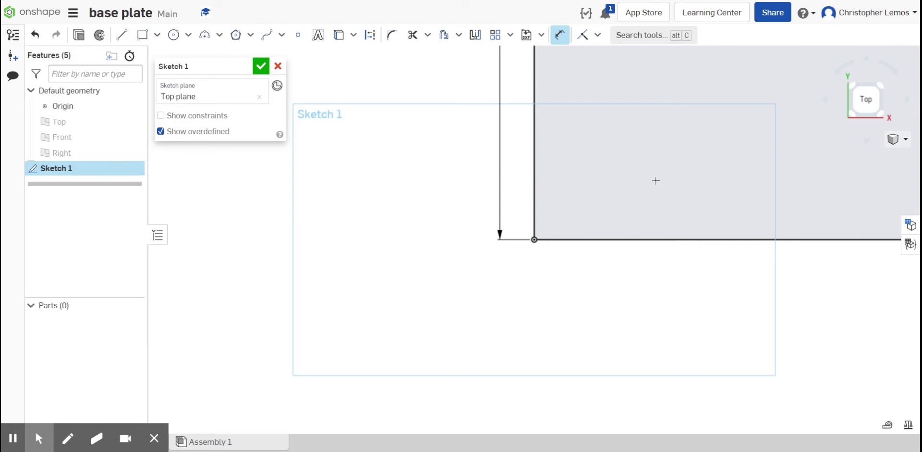
Step: Dimension the rectangle's bottom edge to 12 in
{"action": "left_click", "coordinate": [866, 100]}
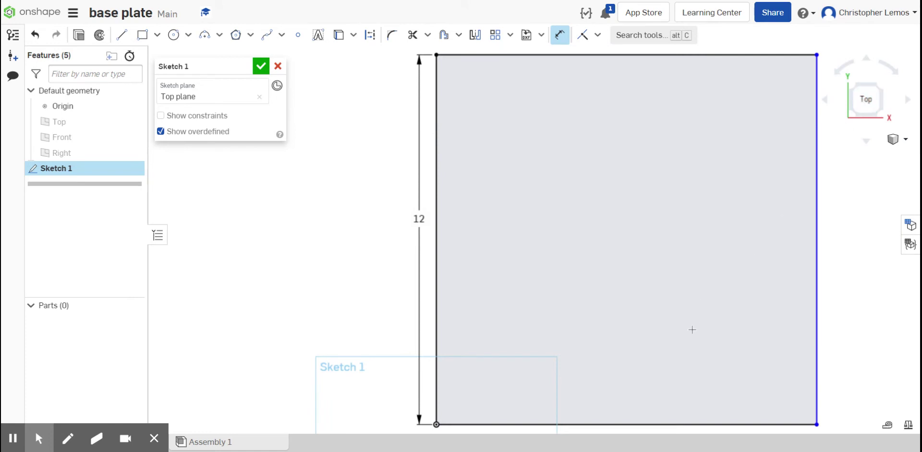
{"action": "scroll", "coordinate": [684, 335], "scroll_direction": "down", "scroll_amount": 3}
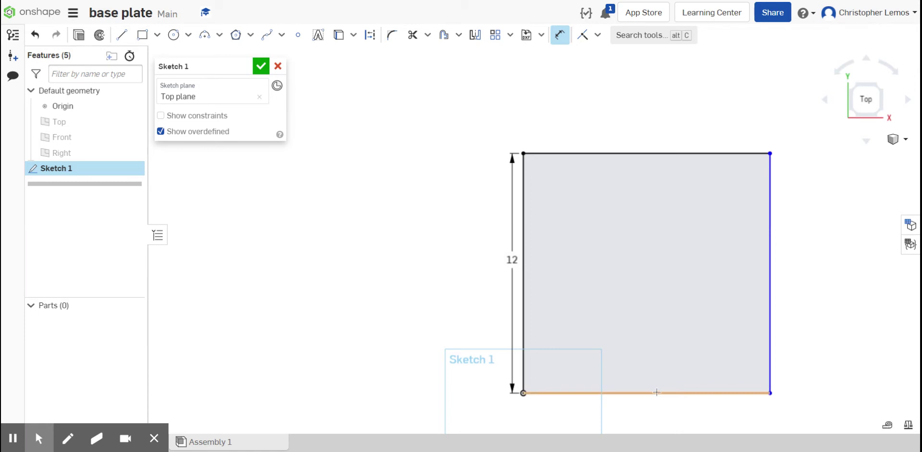
{"action": "left_click", "coordinate": [657, 393]}
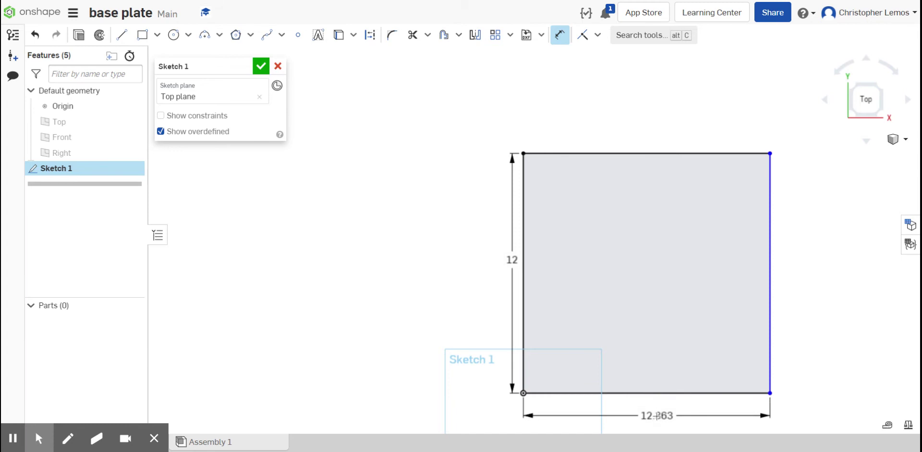
{"action": "left_click", "coordinate": [657, 415]}
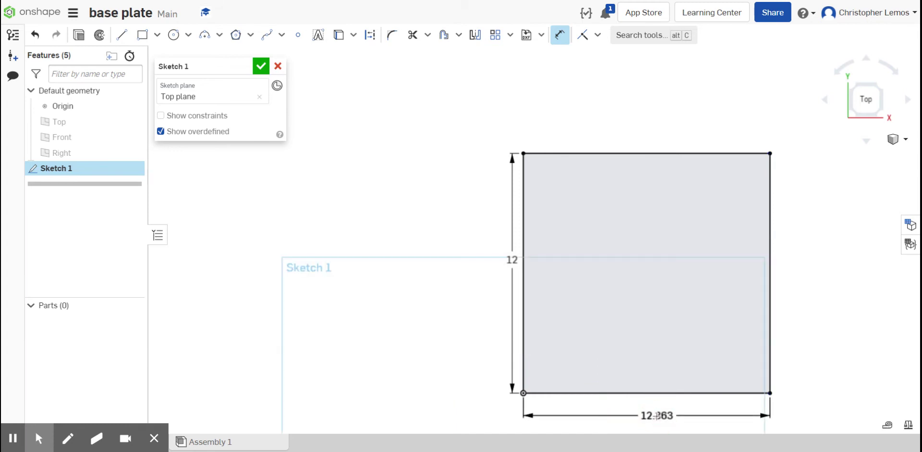
{"action": "double_click", "coordinate": [657, 415]}
{"action": "type", "text": "1"}
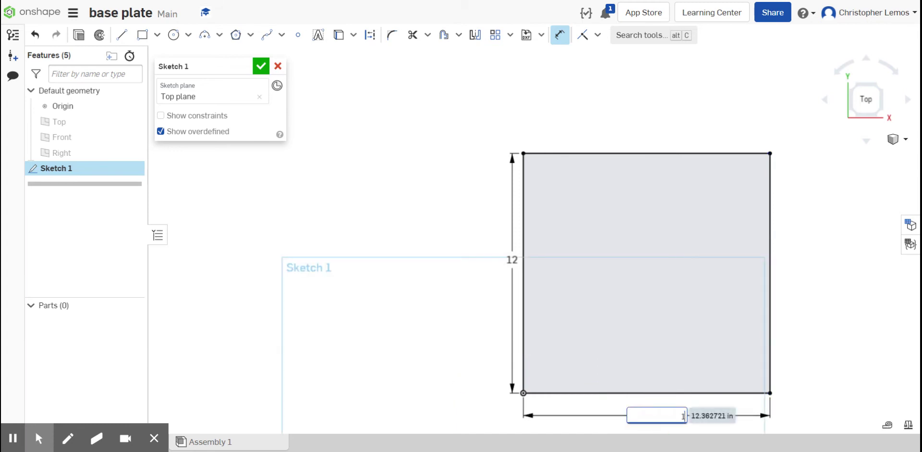
{"action": "type", "text": "2"}
{"action": "key", "text": "Return"}
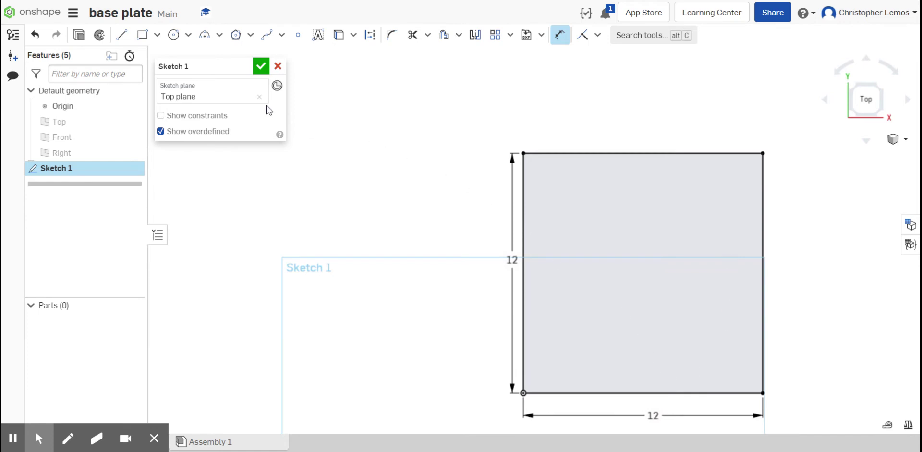
Step: Sketch four circles about 1.2 to 1.4 in in diameter, one inside each corner of the square, with their centers aligned horizontally and vertically
{"action": "left_click", "coordinate": [174, 36]}
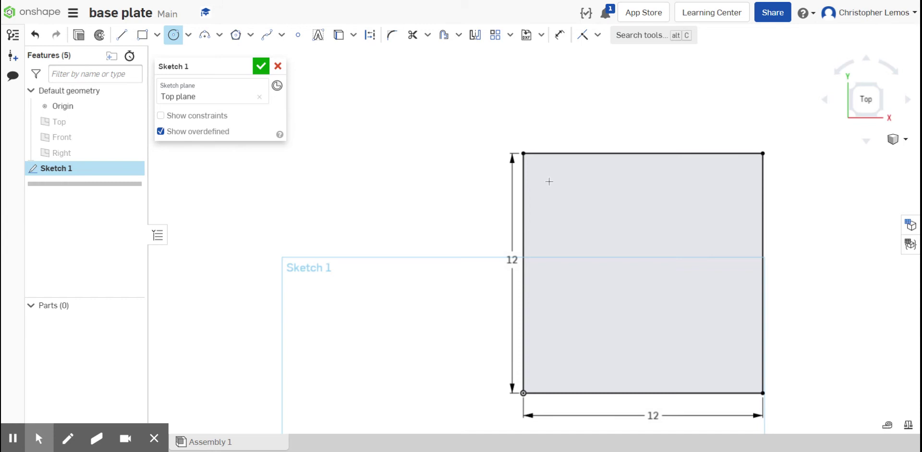
{"action": "left_click_drag", "start_coordinate": [550, 179], "coordinate": [558, 187]}
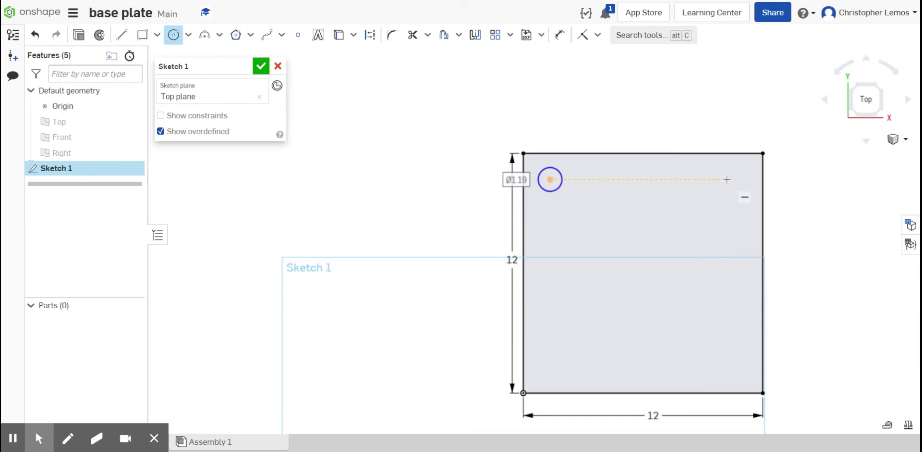
{"action": "left_click_drag", "start_coordinate": [727, 180], "coordinate": [731, 192]}
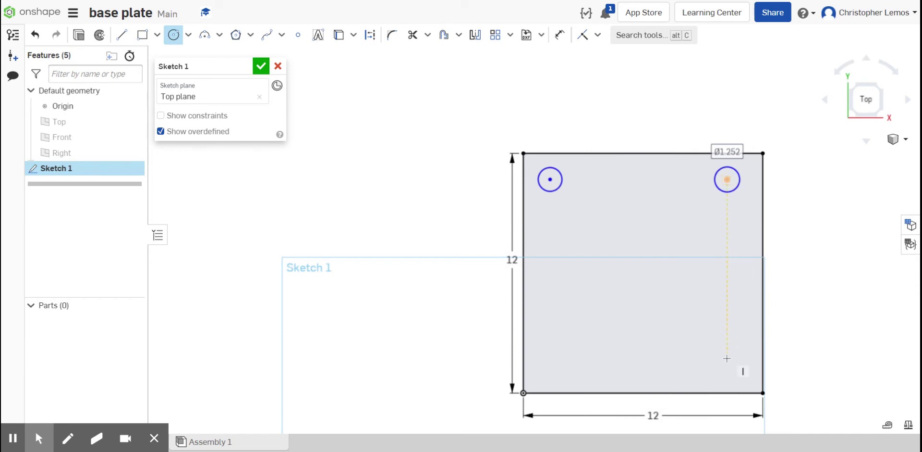
{"action": "left_click_drag", "start_coordinate": [728, 361], "coordinate": [714, 361]}
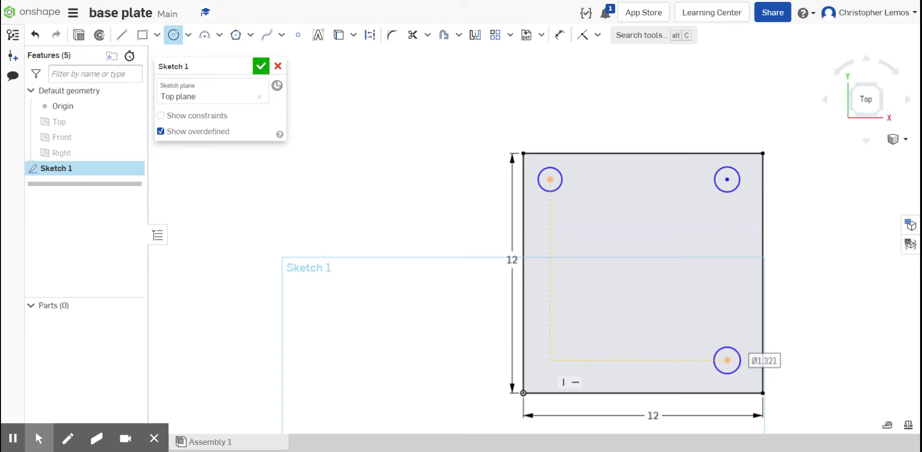
{"action": "left_click_drag", "start_coordinate": [548, 361], "coordinate": [559, 353]}
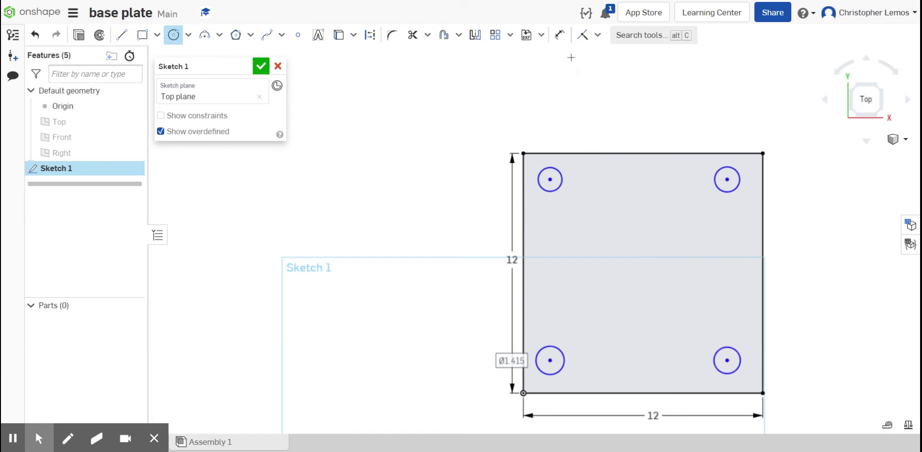
Step: Dimension the upper-left circle's diameter to 1.25 in
{"action": "left_click", "coordinate": [560, 35]}
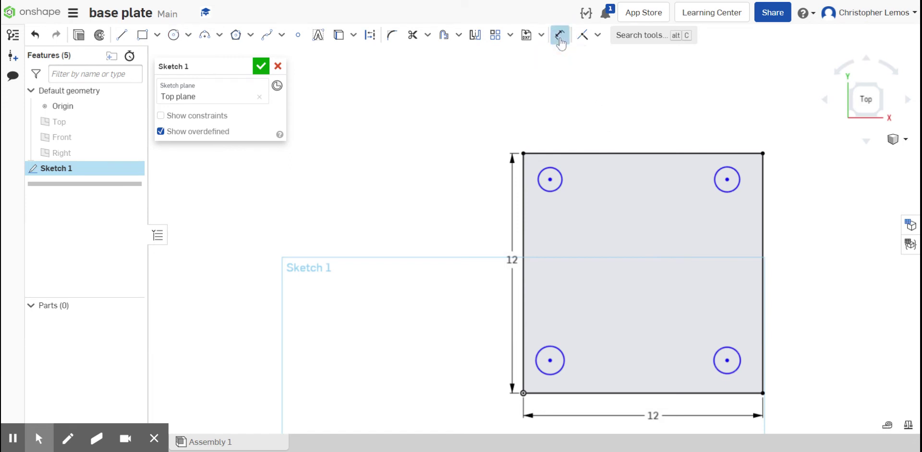
{"action": "left_click", "coordinate": [559, 186]}
{"action": "left_click", "coordinate": [594, 189]}
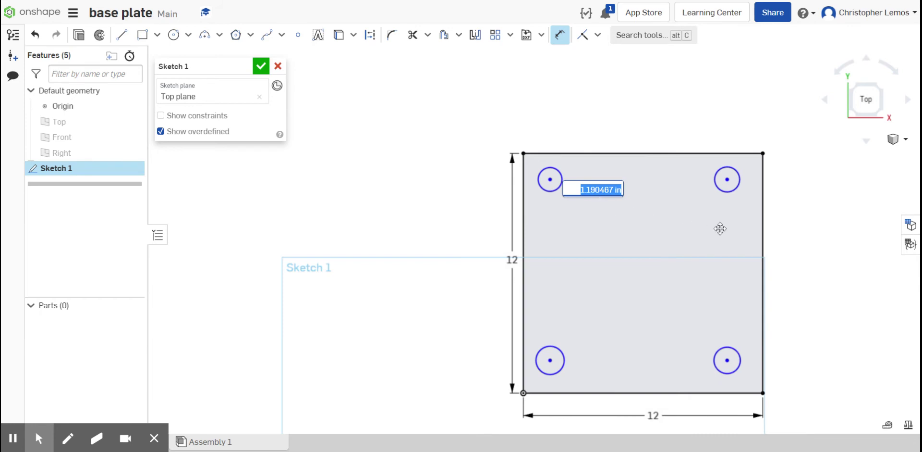
{"action": "type", "text": "1.2"}
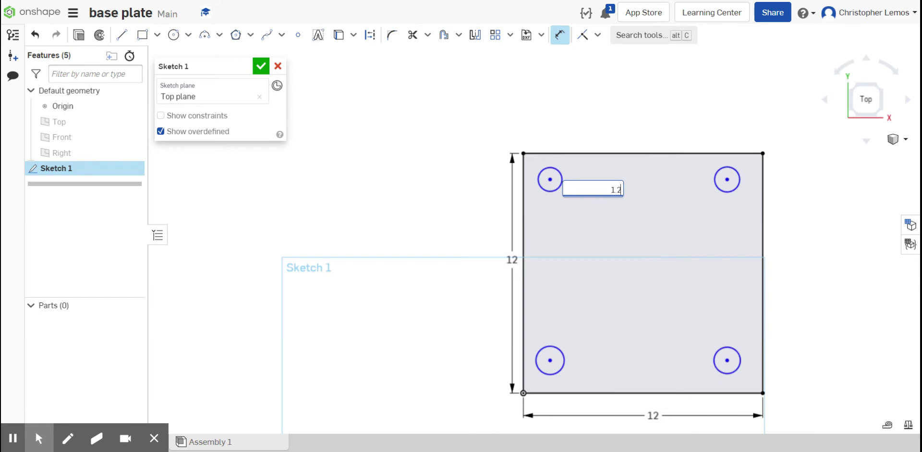
{"action": "type", "text": "5"}
{"action": "key", "text": "Escape"}
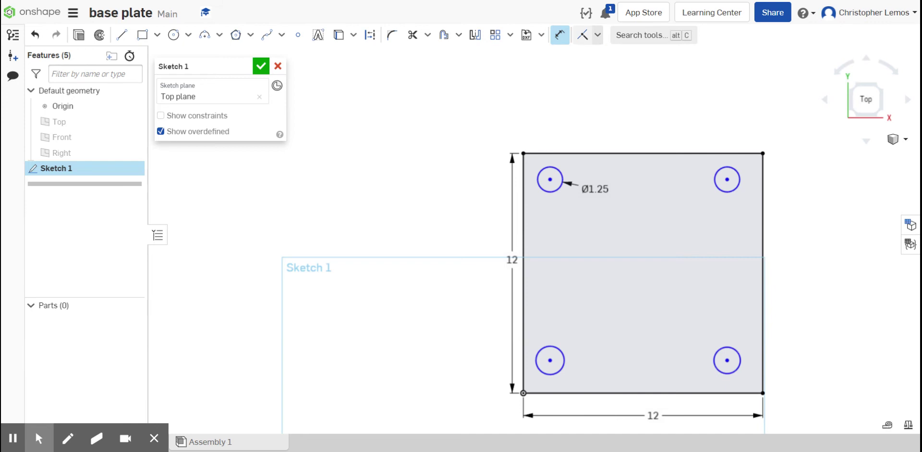
Step: Apply Equal constraints so the other three corner circles match the upper-left circle's diameter
{"action": "left_click", "coordinate": [598, 36]}
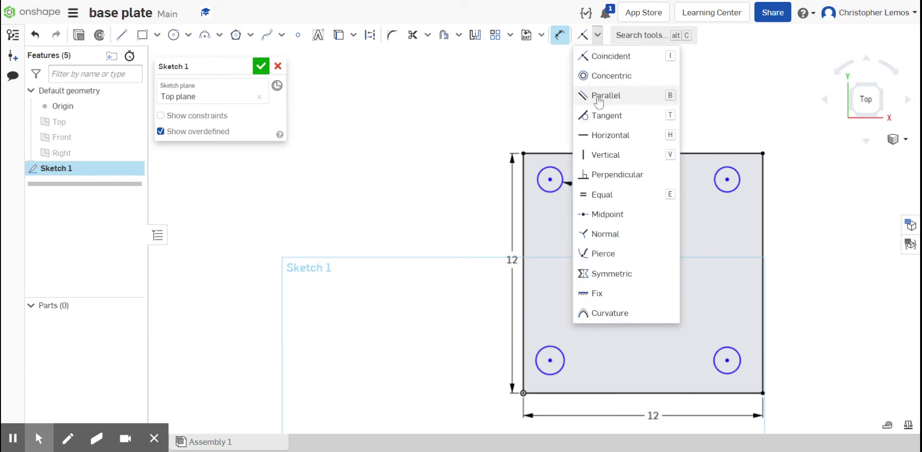
{"action": "left_click", "coordinate": [593, 192]}
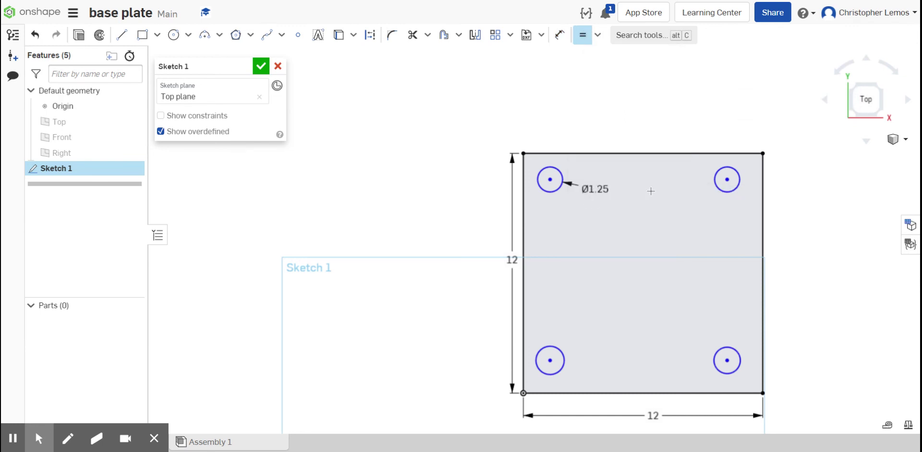
{"action": "left_click", "coordinate": [561, 173]}
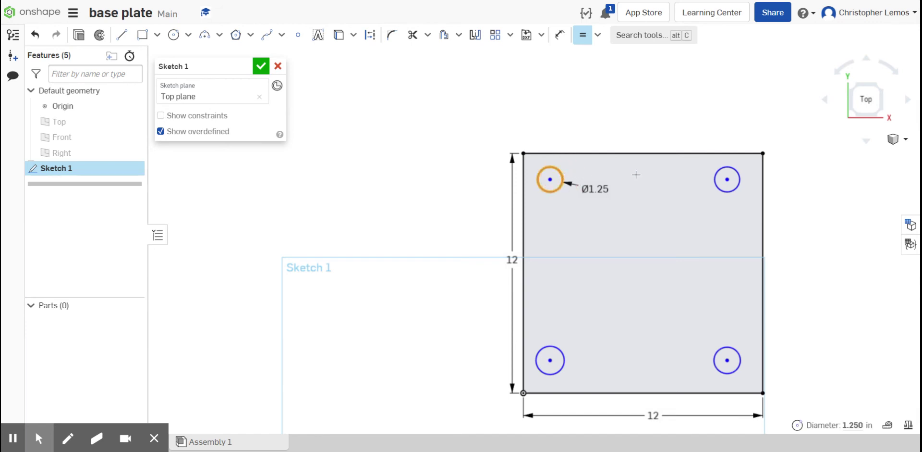
{"action": "left_click", "coordinate": [715, 179]}
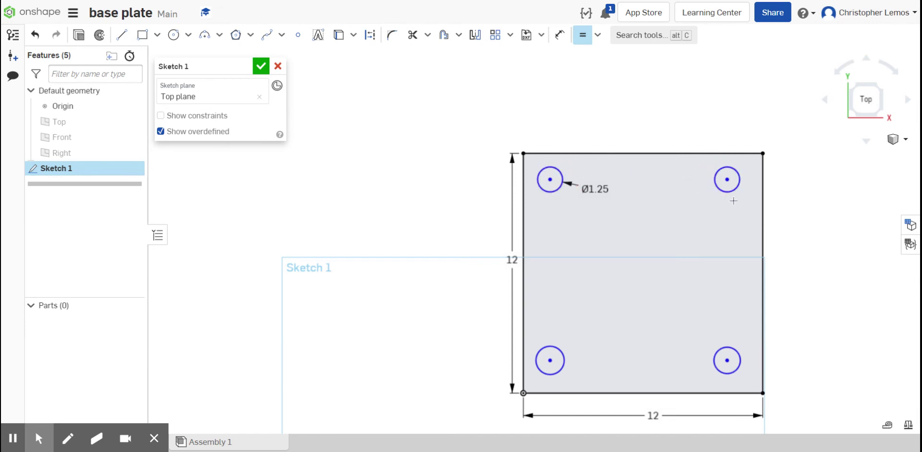
{"action": "left_click", "coordinate": [729, 191]}
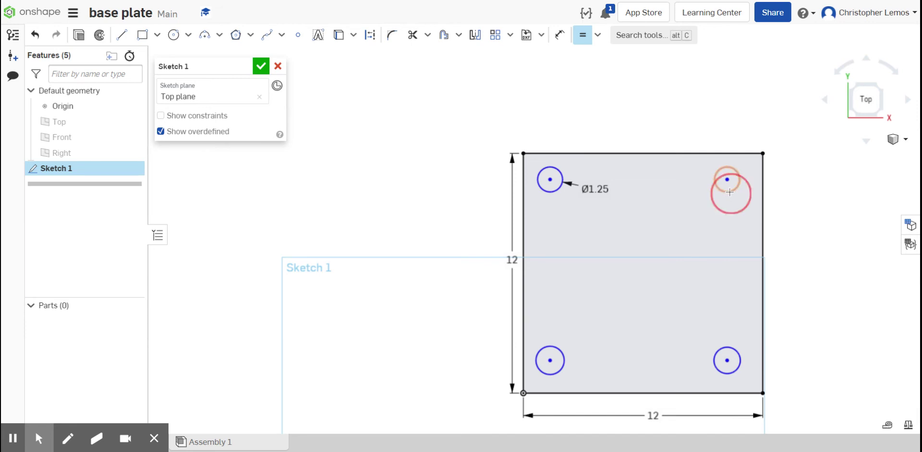
{"action": "left_click", "coordinate": [731, 347]}
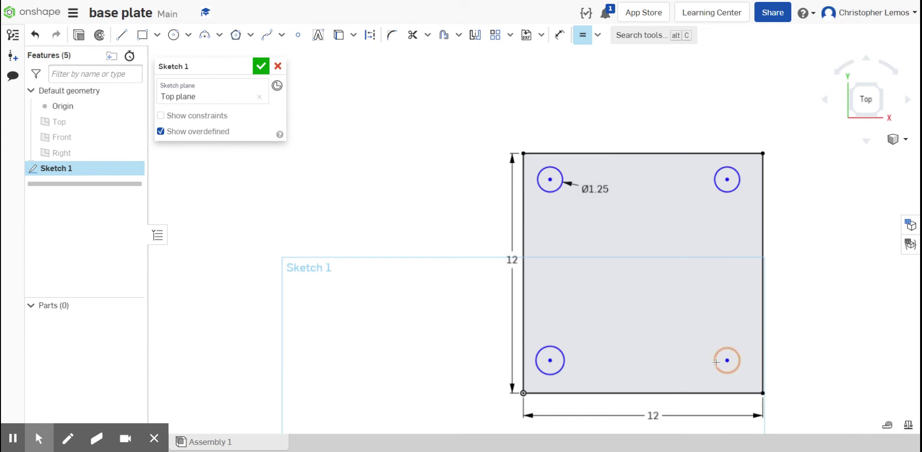
{"action": "left_click", "coordinate": [564, 361]}
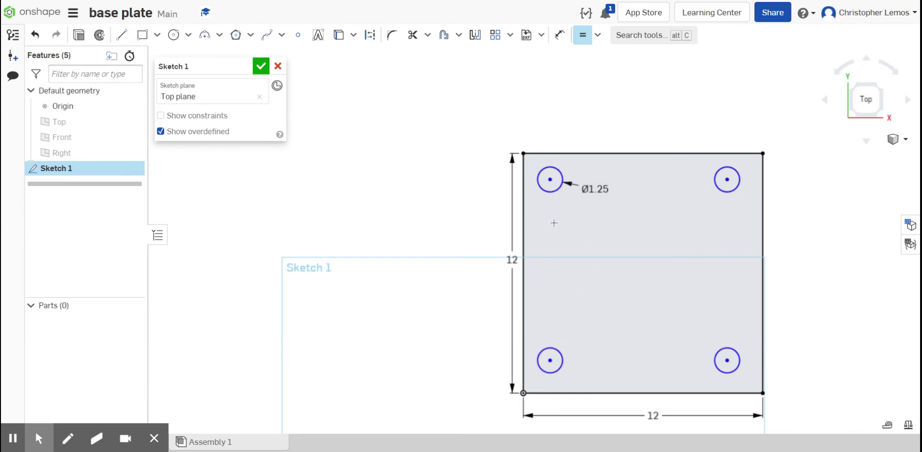
Step: Set the upper-left circle's diameter to 0.75 in
{"action": "key", "text": "Escape"}
{"action": "key", "text": "ctrl+a"}
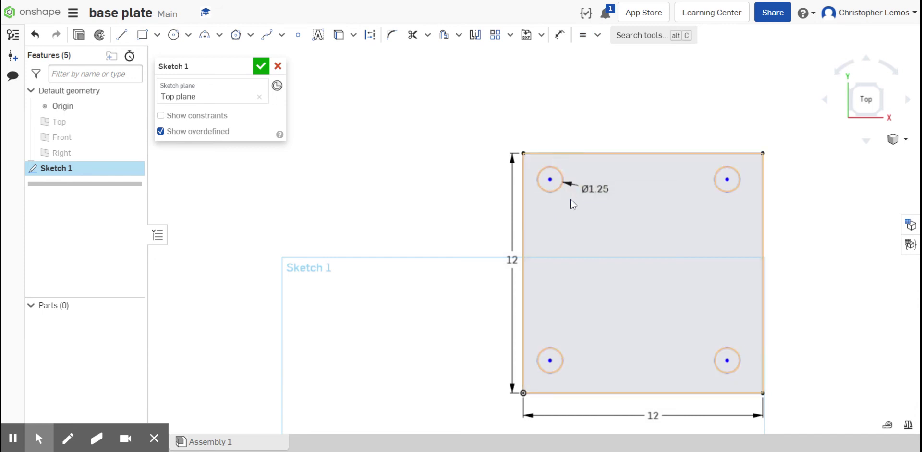
{"action": "left_click", "coordinate": [595, 192]}
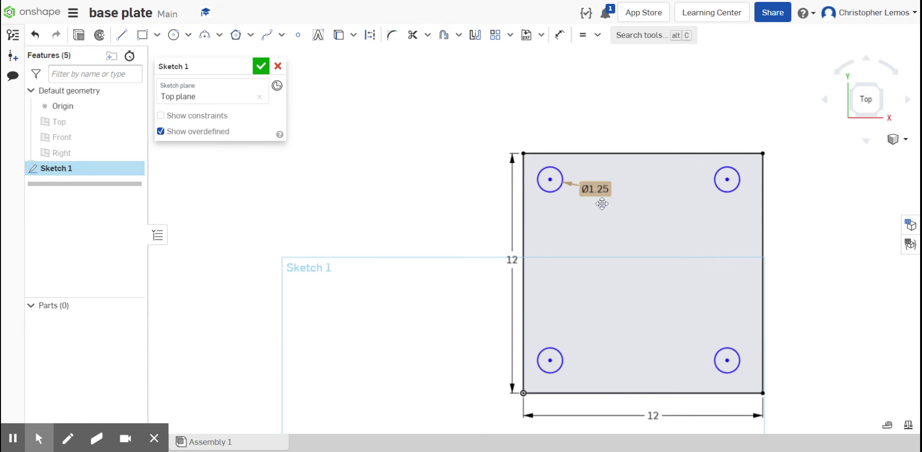
{"action": "double_click", "coordinate": [598, 191]}
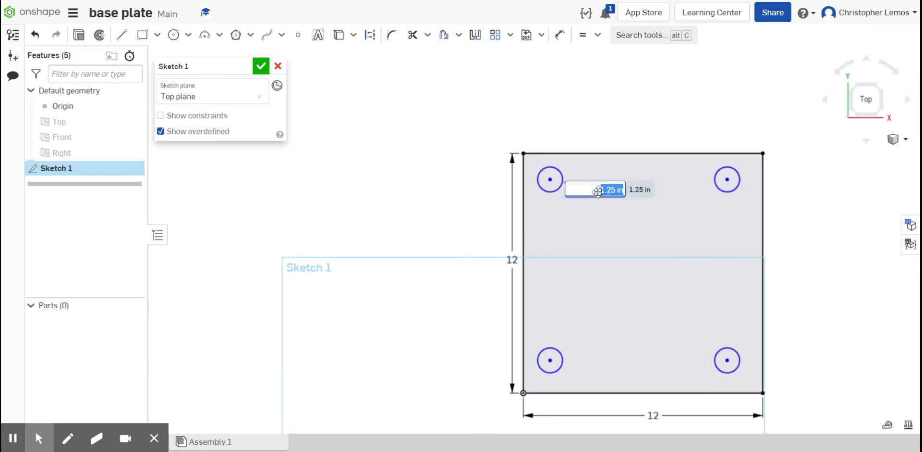
{"action": "type", "text": ".752"}
{"action": "key", "text": "BackSpace"}
{"action": "key", "text": "Escape"}
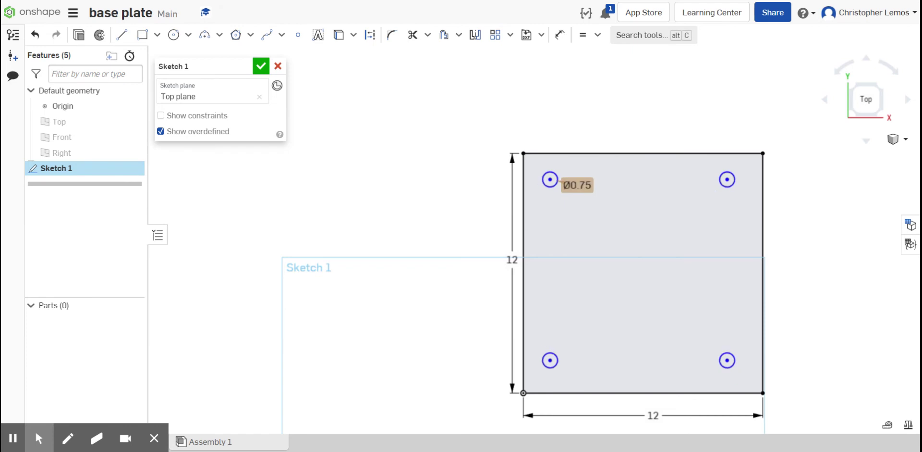
Step: Set the upper-left circle's diameter back to 1.25 in
{"action": "double_click", "coordinate": [589, 186]}
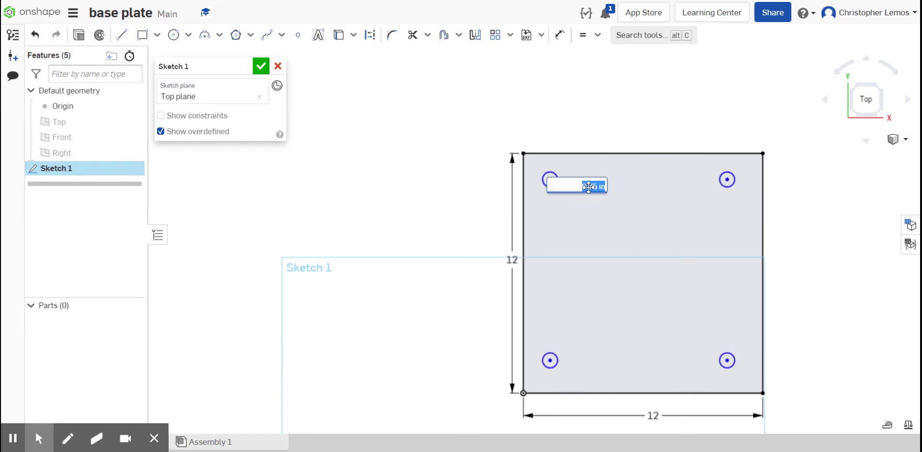
{"action": "type", "text": "1"}
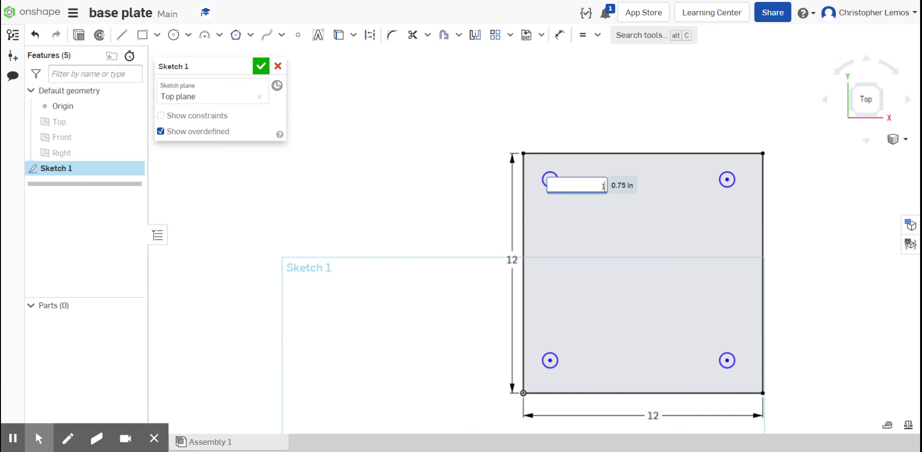
{"action": "type", "text": ".25"}
{"action": "key", "text": "Return"}
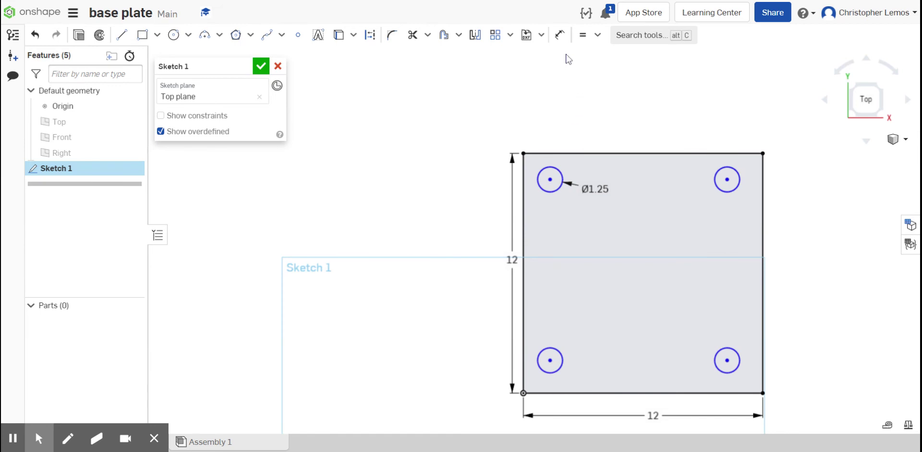
Step: Dimension the upper-left circle's center 2 in from the square's left edge
{"action": "left_click", "coordinate": [560, 36]}
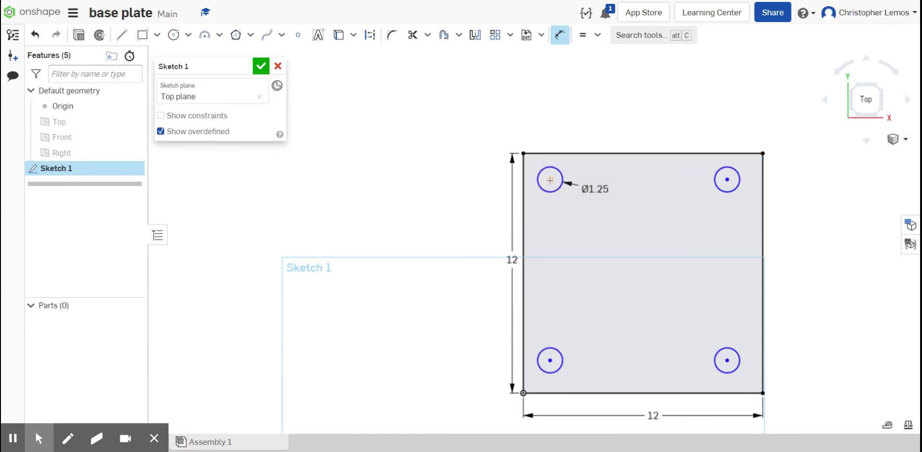
{"action": "left_click", "coordinate": [550, 179]}
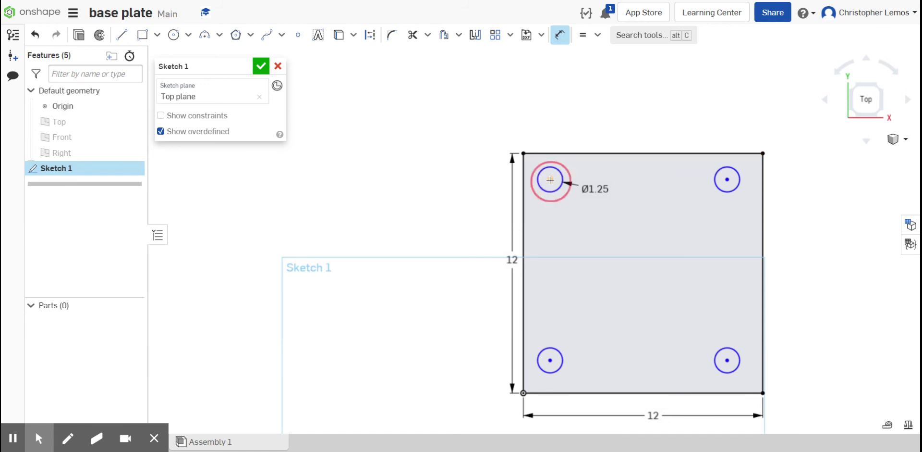
{"action": "left_click", "coordinate": [523, 179]}
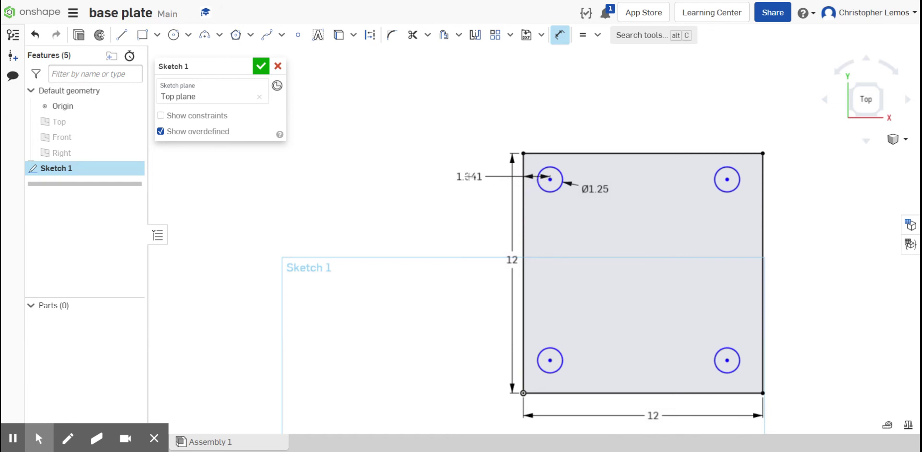
{"action": "left_click", "coordinate": [470, 177]}
{"action": "type", "text": "2"}
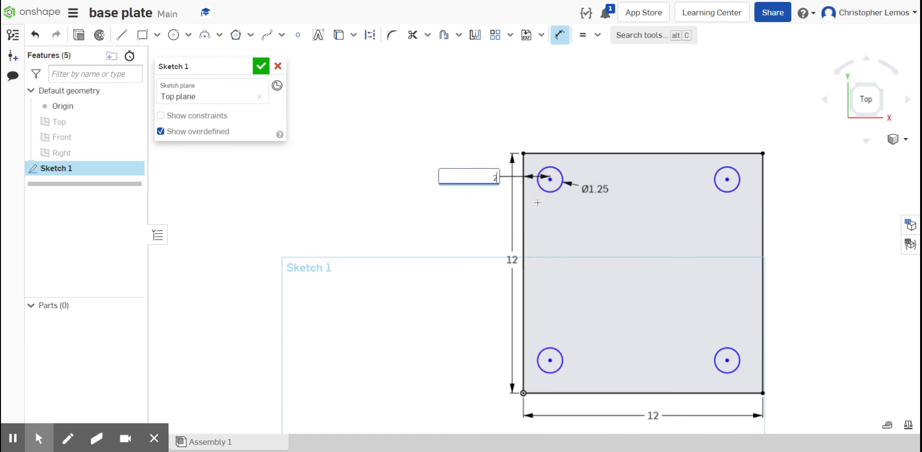
{"action": "key", "text": "Escape"}
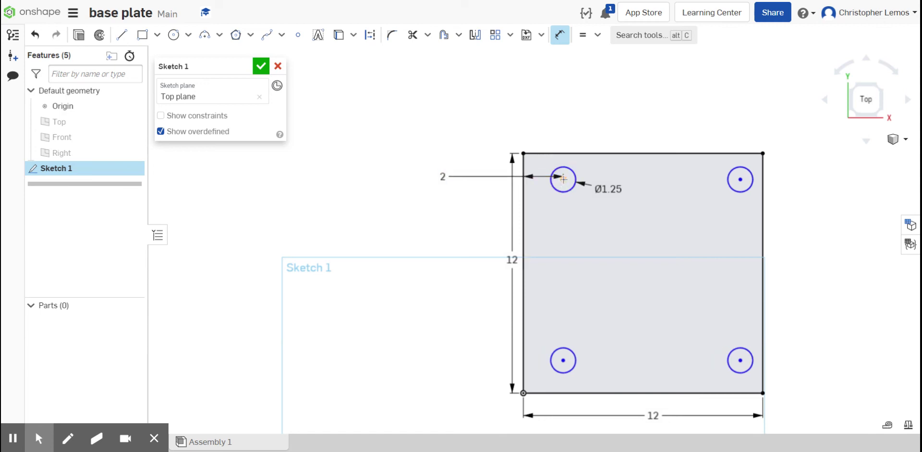
Step: Dimension the upper-left circle's center 2 in from the square's top edge
{"action": "left_click", "coordinate": [564, 181]}
{"action": "left_click", "coordinate": [559, 154]}
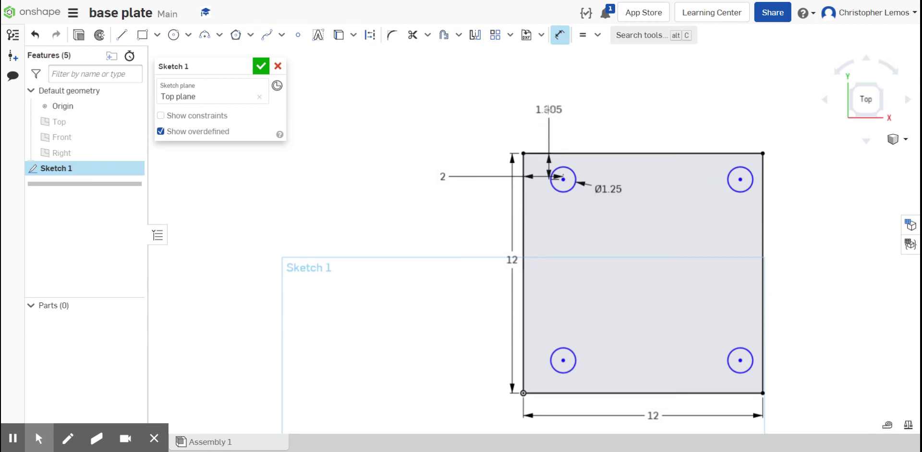
{"action": "left_click", "coordinate": [549, 109]}
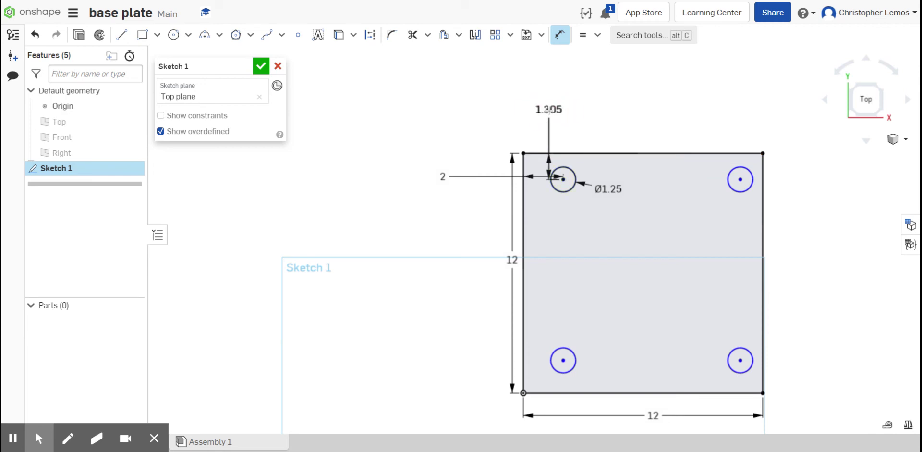
{"action": "type", "text": "2"}
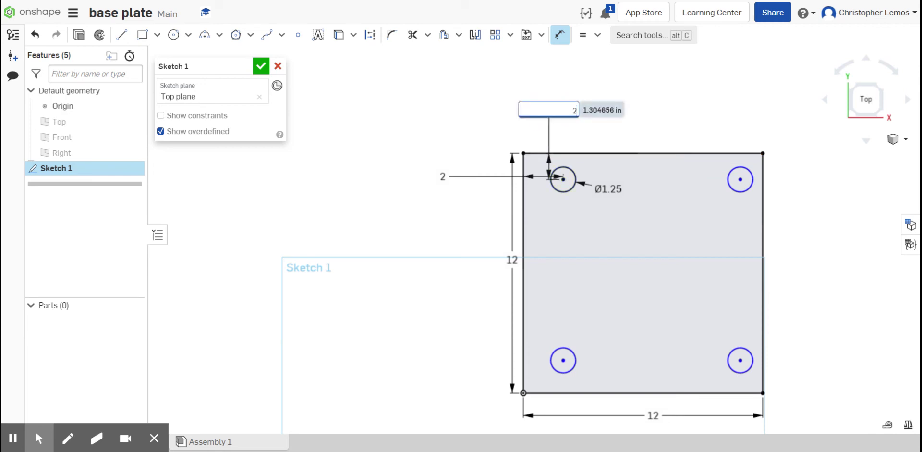
{"action": "key", "text": "Return"}
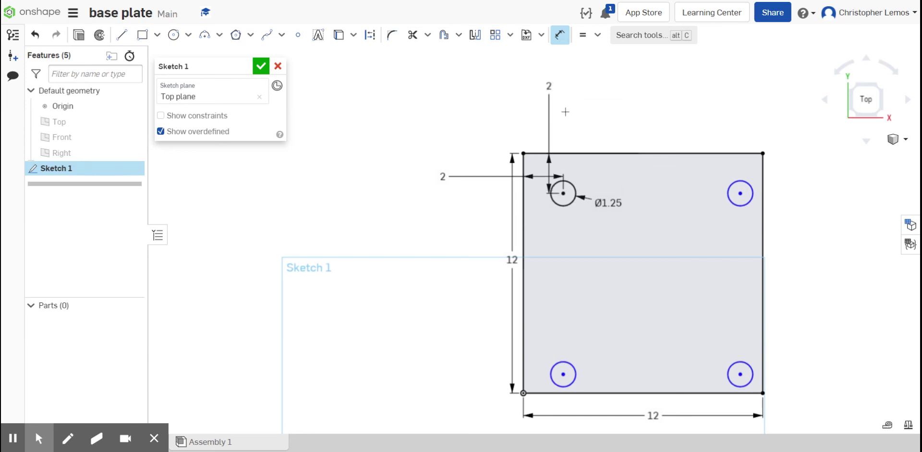
Step: Dimension the upper-right circle's center 2 in from the square's right edge
{"action": "left_click", "coordinate": [762, 190]}
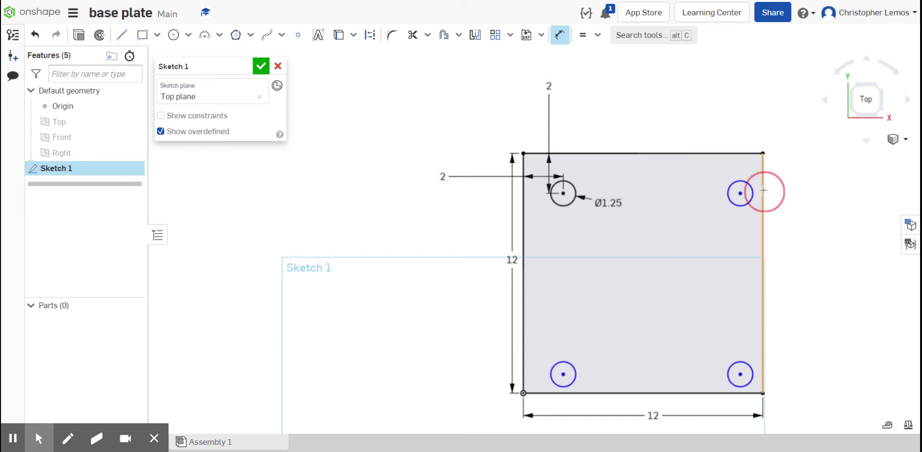
{"action": "left_click", "coordinate": [795, 184]}
{"action": "double_click", "coordinate": [796, 184]}
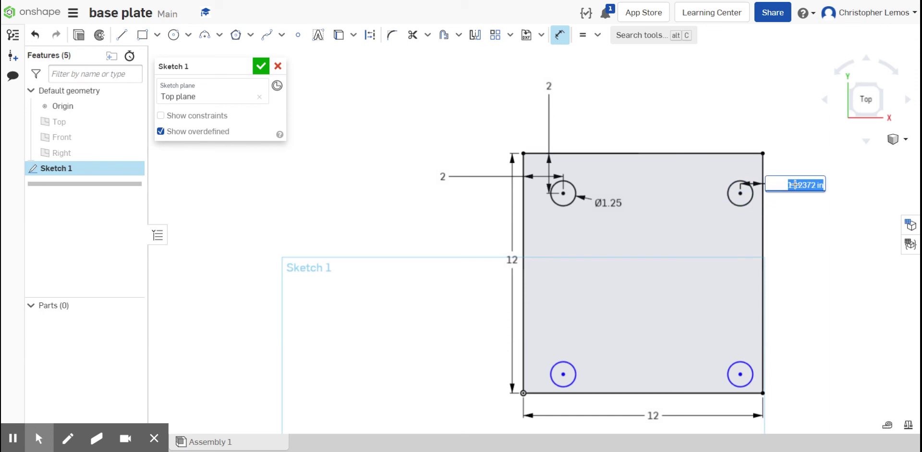
{"action": "type", "text": "2"}
{"action": "key", "text": "Return"}
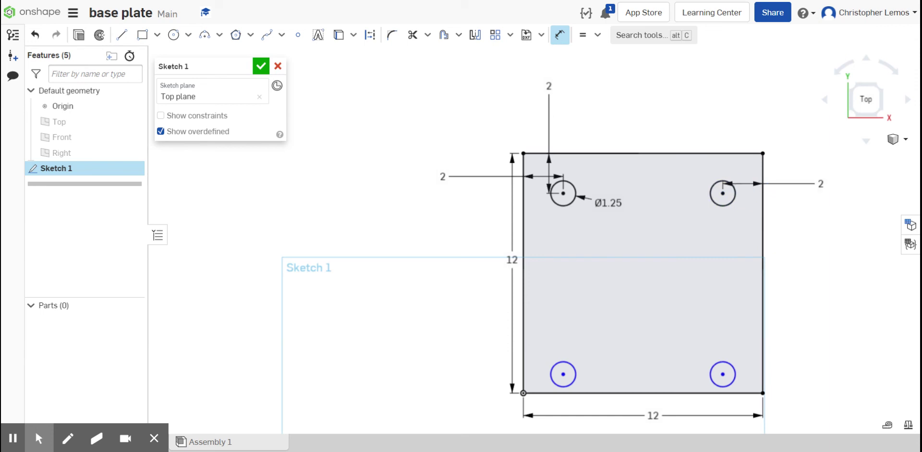
Step: Dimension the lower-right circle's center 2 in from the square's bottom edge
{"action": "left_click", "coordinate": [721, 374]}
{"action": "left_click", "coordinate": [723, 393]}
{"action": "left_click", "coordinate": [725, 409]}
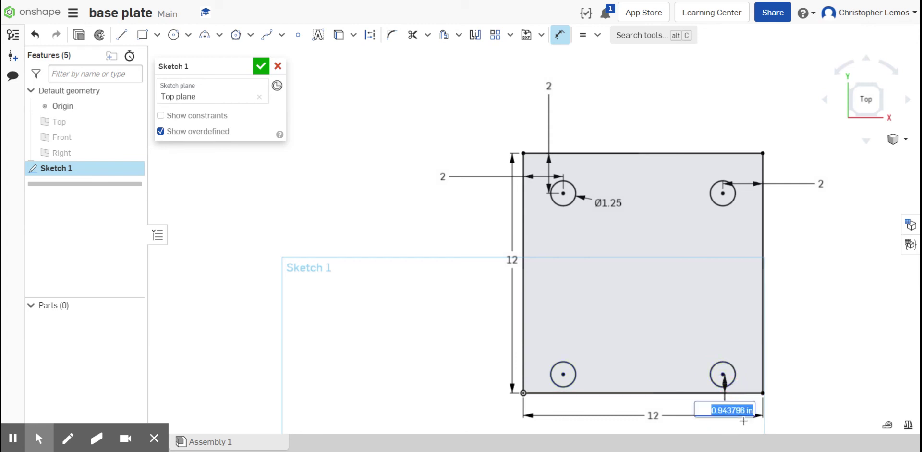
{"action": "type", "text": "2"}
{"action": "key", "text": "Return"}
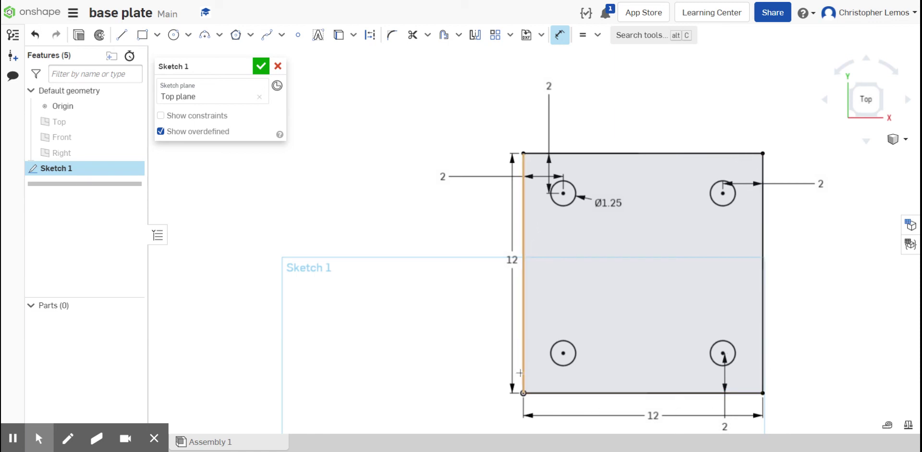
Step: Fillet all four corners of the square with a 1 in radius and finish the sketch
{"action": "left_click", "coordinate": [393, 38]}
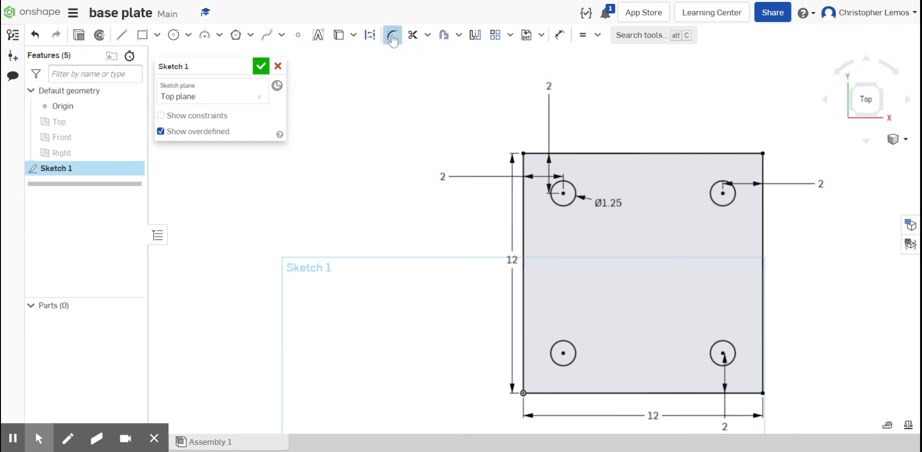
{"action": "left_click", "coordinate": [524, 153]}
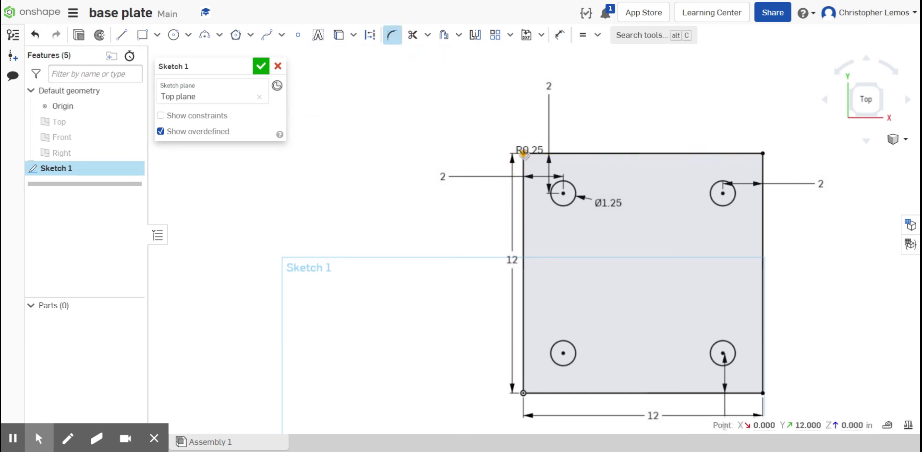
{"action": "left_click", "coordinate": [762, 153]}
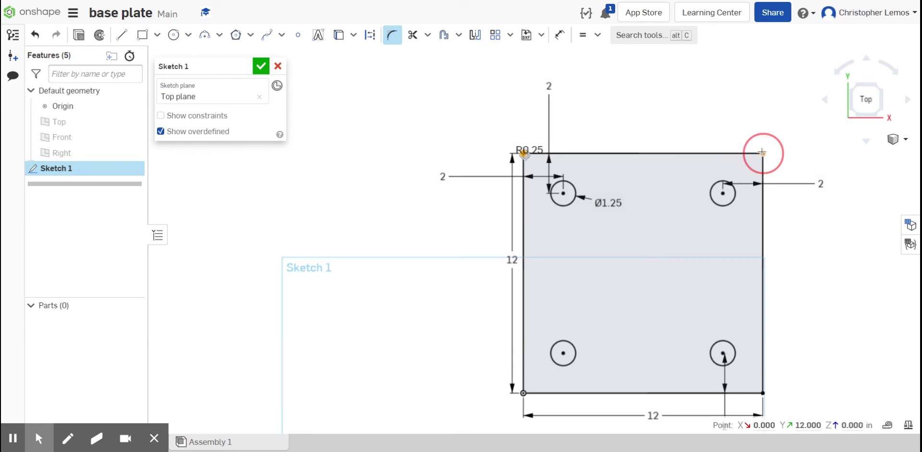
{"action": "left_click", "coordinate": [763, 393]}
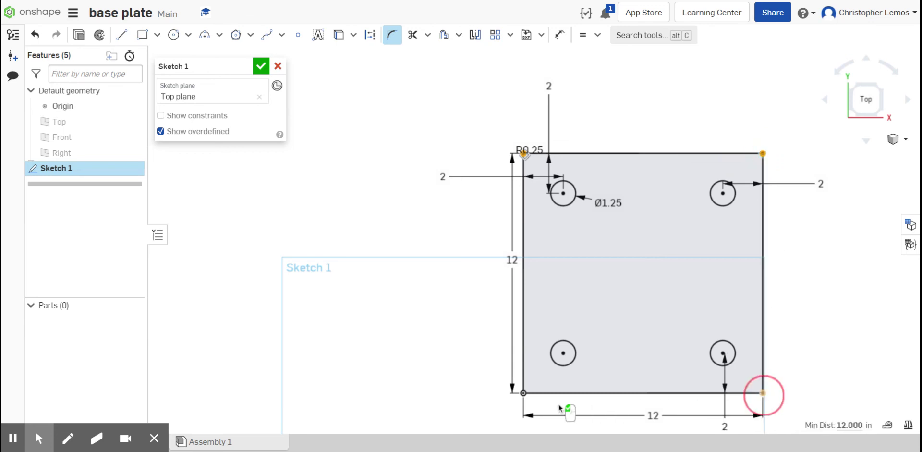
{"action": "left_click", "coordinate": [523, 392]}
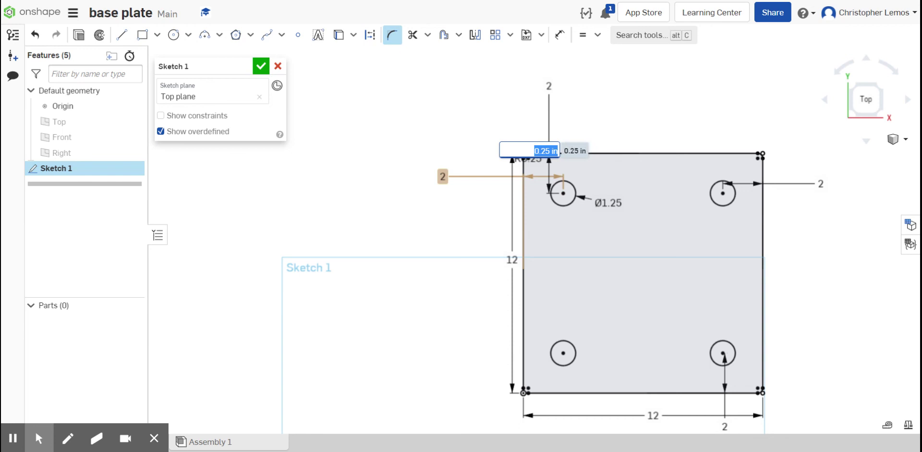
{"action": "type", "text": "1"}
{"action": "key", "text": "Return"}
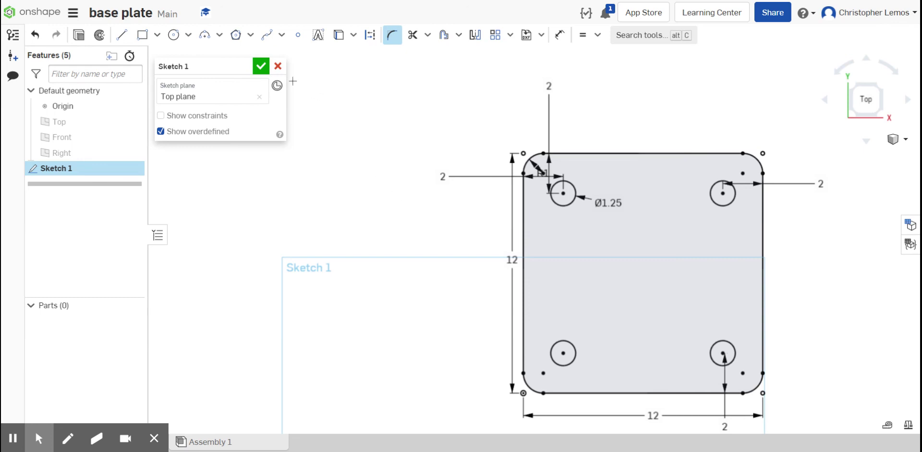
{"action": "left_click", "coordinate": [261, 66]}
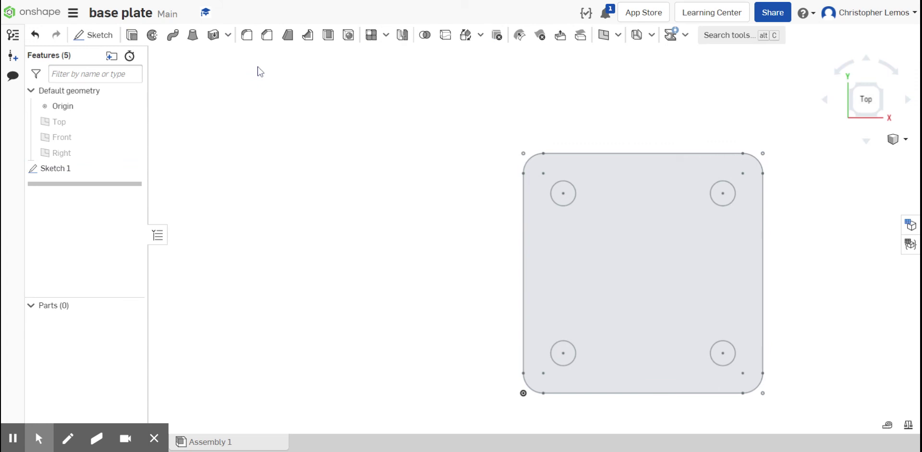
Step: Extrude the plate region around the four circles as a new solid with a blind depth of 0.25 in
{"action": "left_click", "coordinate": [564, 353]}
{"action": "left_click", "coordinate": [693, 393]}
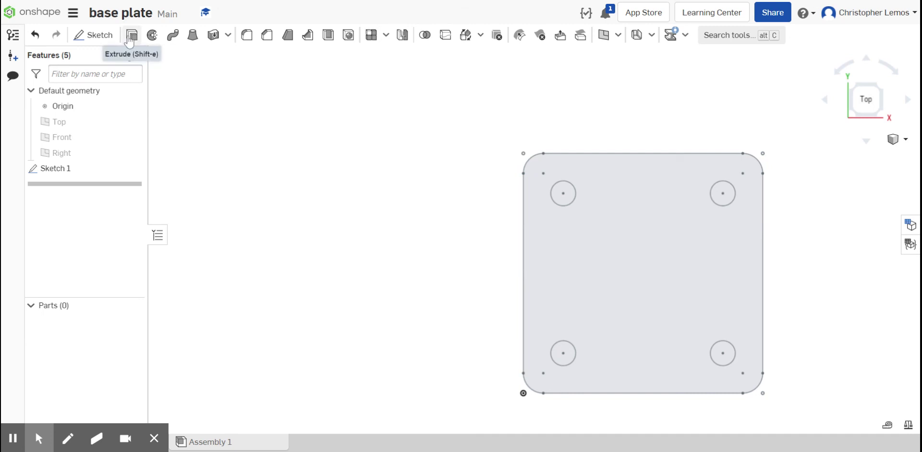
{"action": "left_click", "coordinate": [130, 36]}
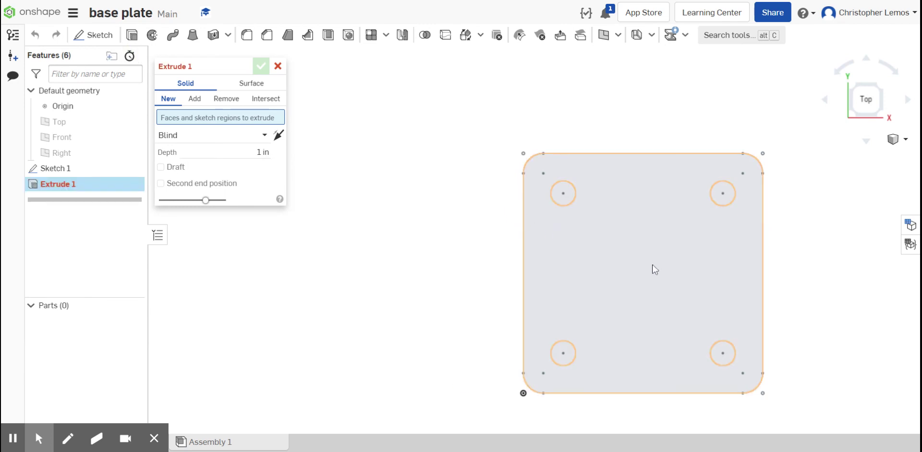
{"action": "left_click", "coordinate": [620, 273]}
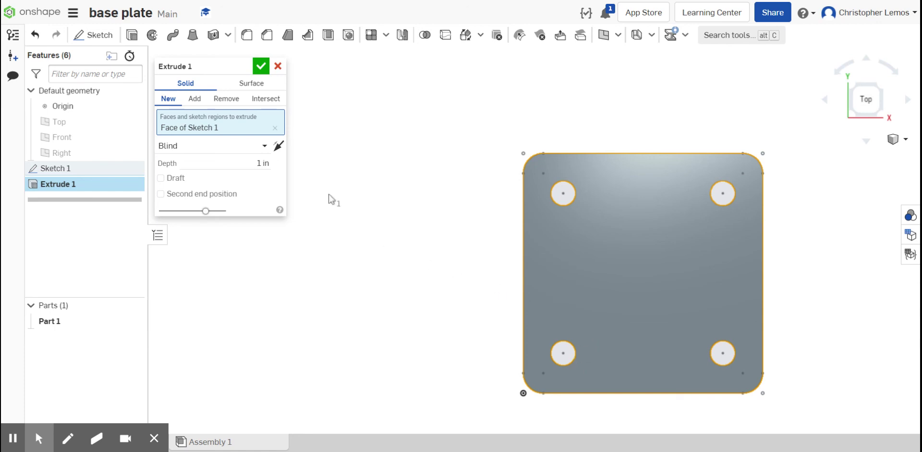
{"action": "left_click", "coordinate": [263, 162]}
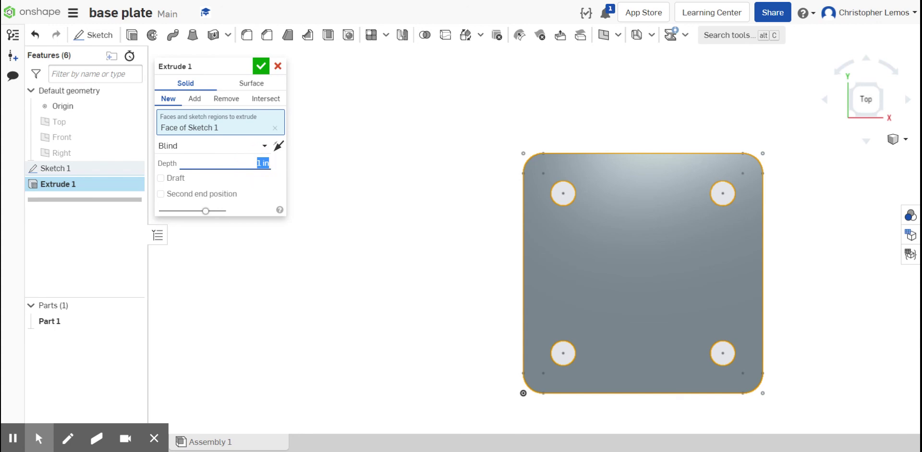
{"action": "type", "text": ".25"}
{"action": "left_click", "coordinate": [853, 118]}
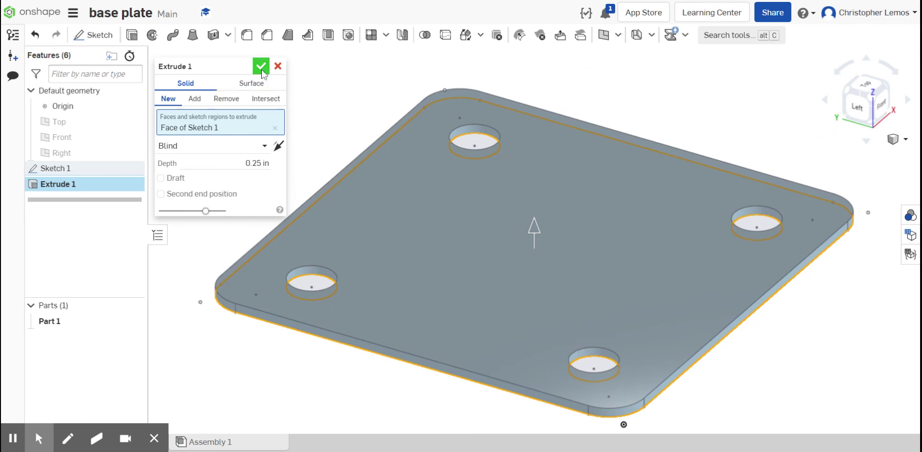
{"action": "left_click", "coordinate": [262, 71]}
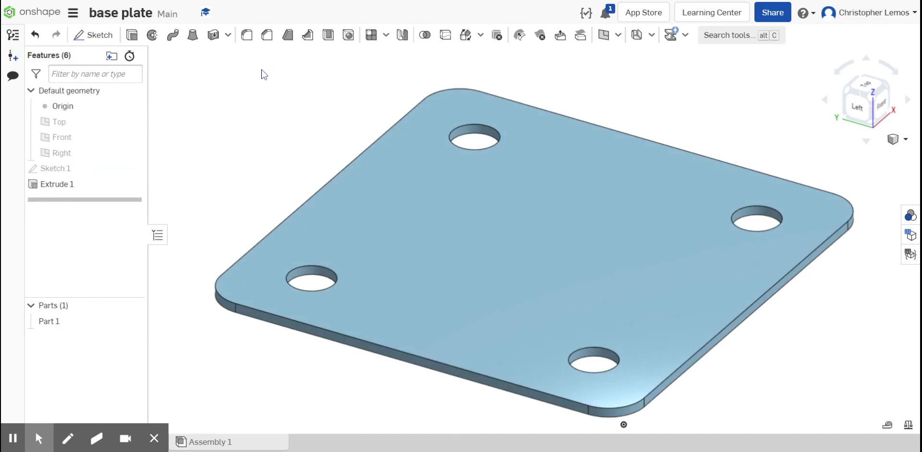